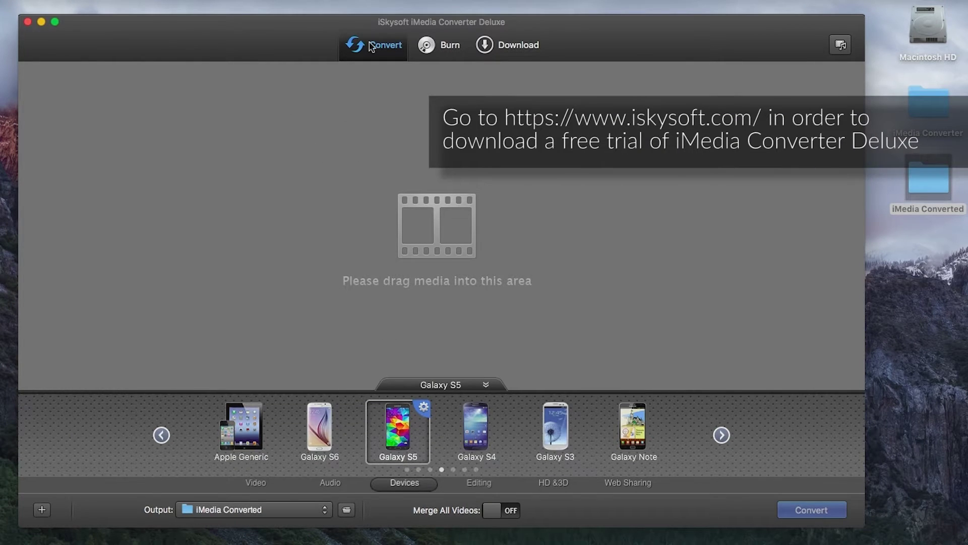
# Review the Burn page (DVD Disc destination, Burn task) and the Download page, then return to Convert.
pyautogui.click(429, 47)
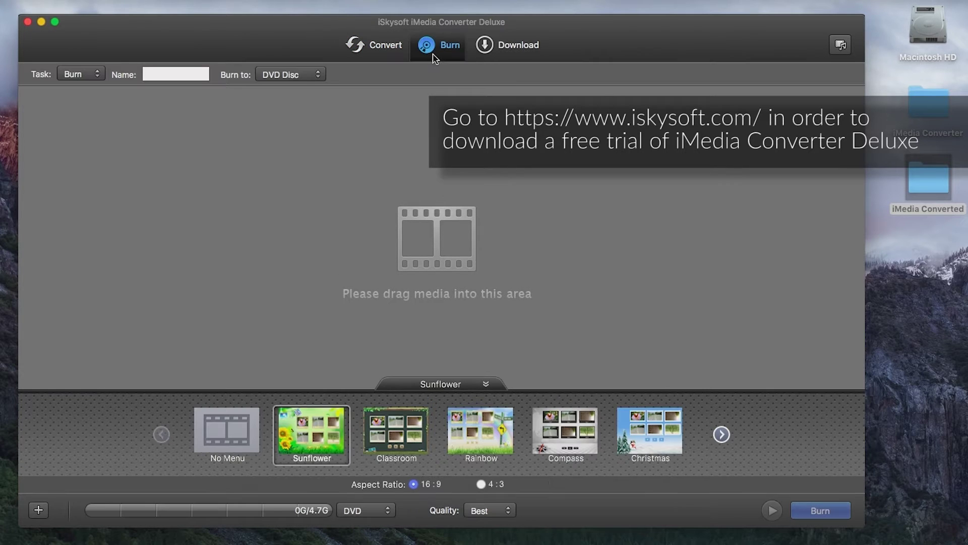
pyautogui.click(293, 76)
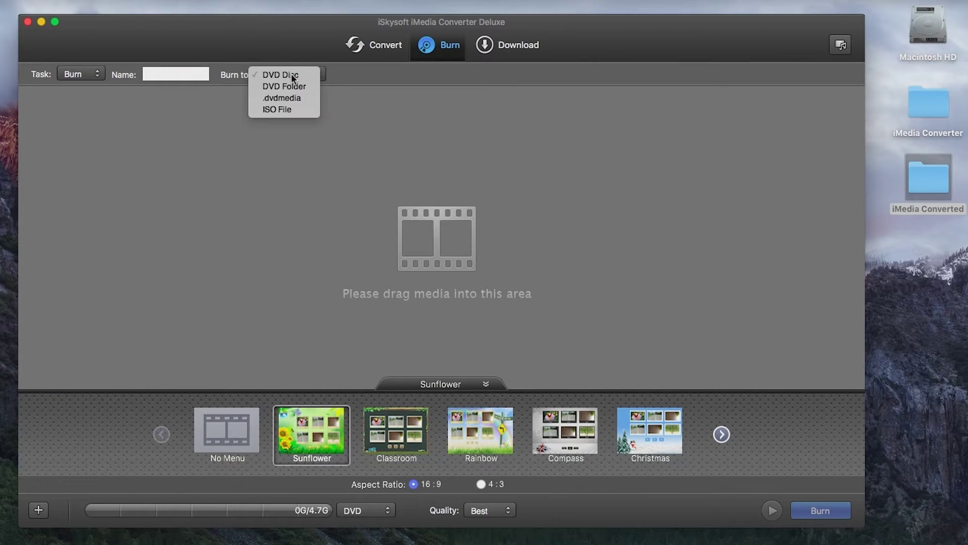
pyautogui.click(292, 76)
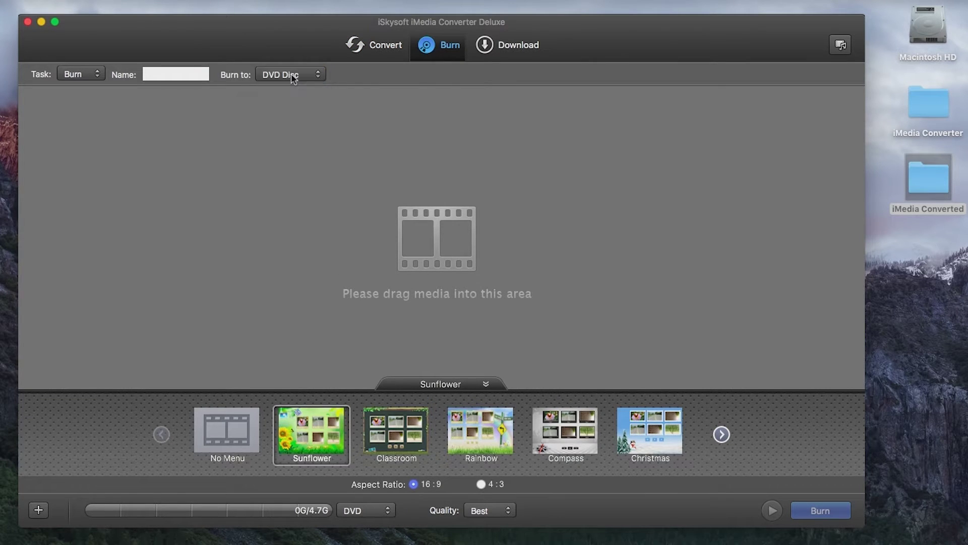
pyautogui.click(495, 47)
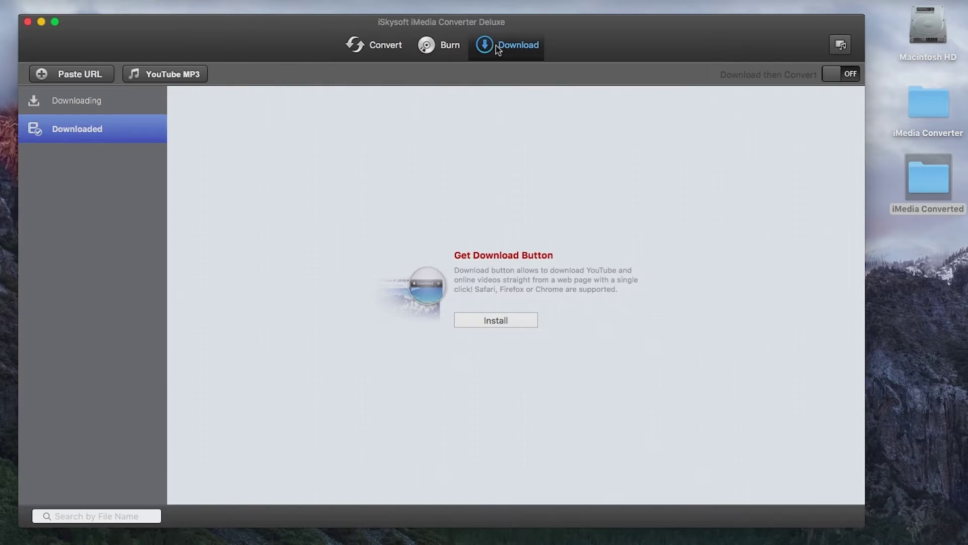
pyautogui.click(428, 50)
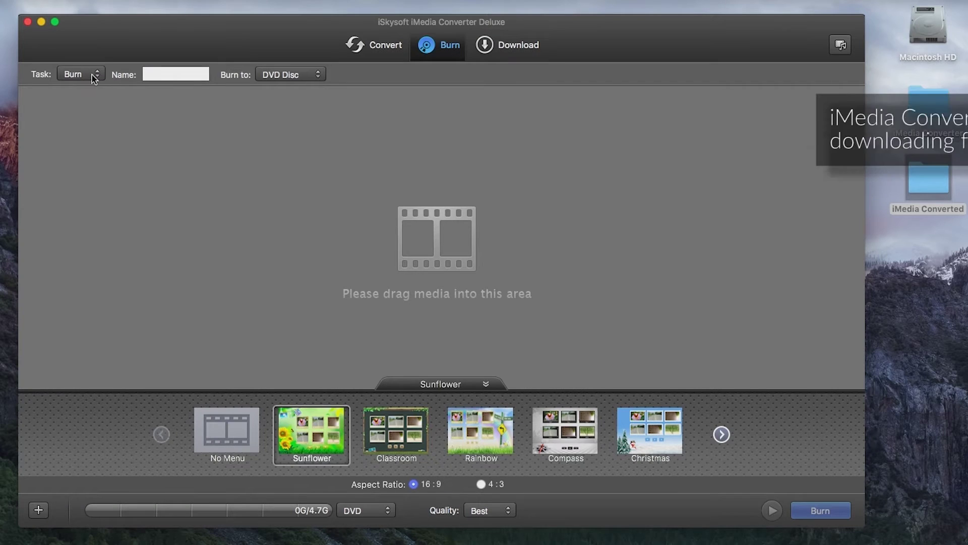
pyautogui.click(91, 74)
pyautogui.click(92, 75)
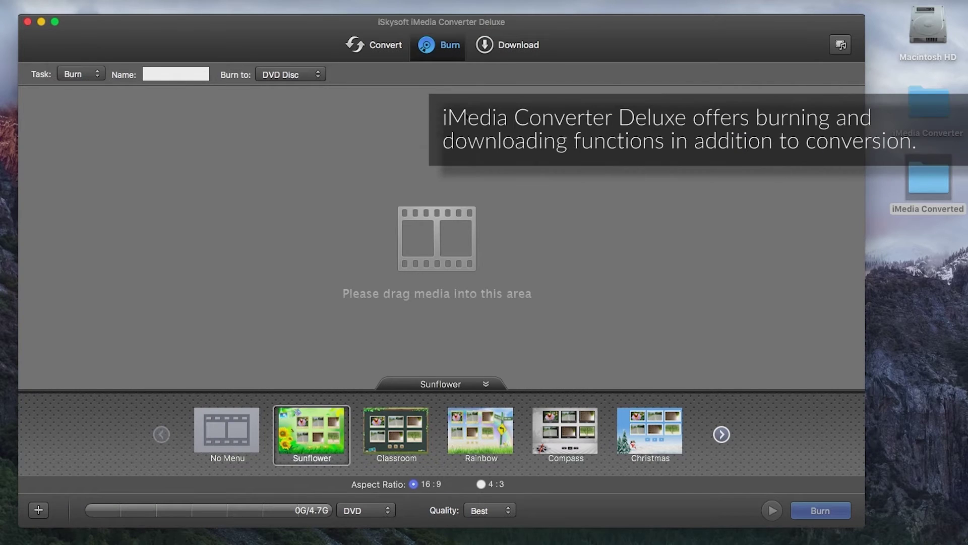
pyautogui.click(376, 47)
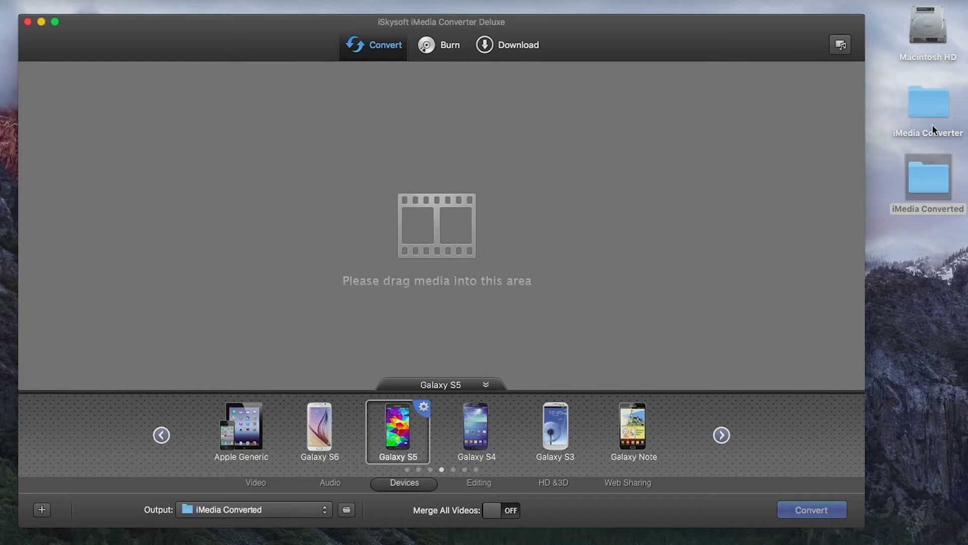
# Drag Suits Season 6 Episode 4.mkv from the iMedia Converter folder into the converter queue.
pyautogui.doubleClick(928, 104)
pyautogui.click(645, 282)
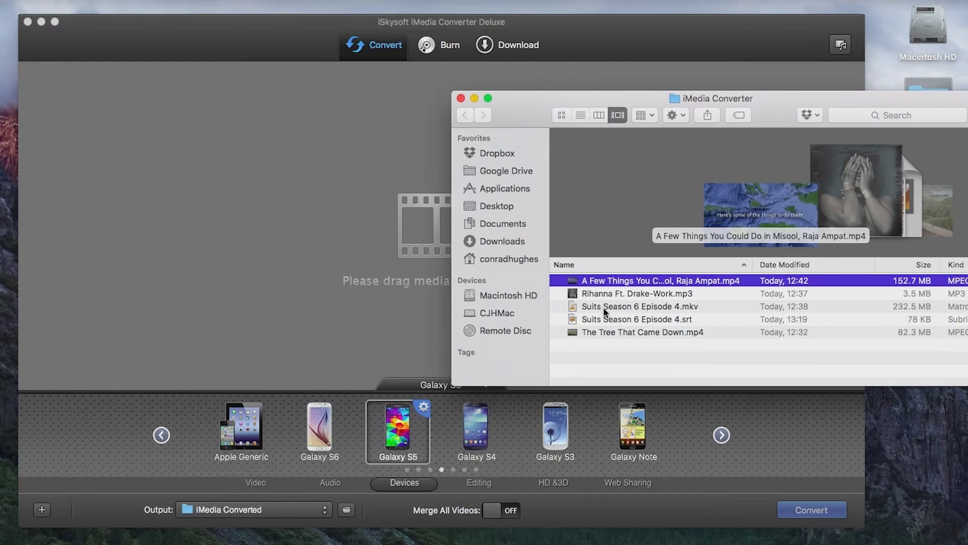
pyautogui.click(573, 306)
pyautogui.moveTo(573, 308); pyautogui.dragTo(293, 192)
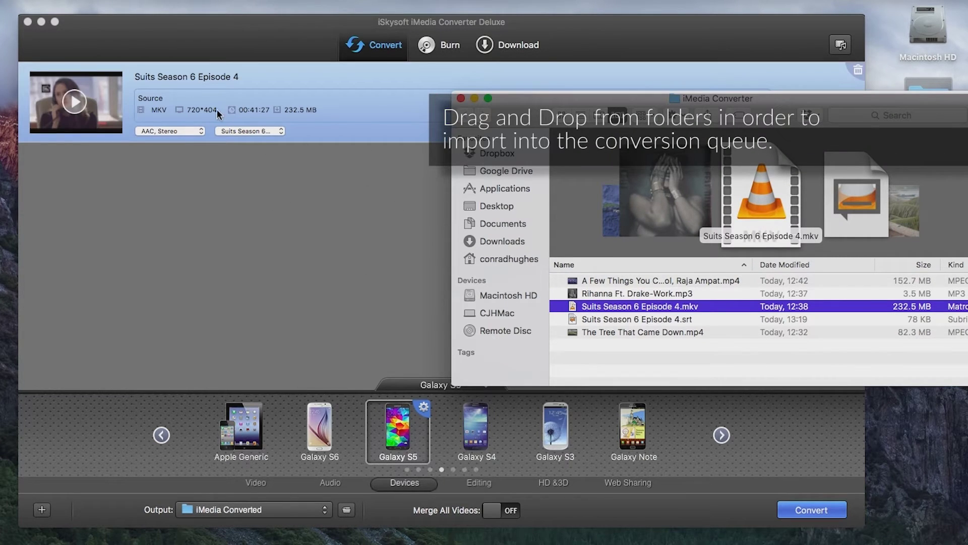
pyautogui.click(188, 91)
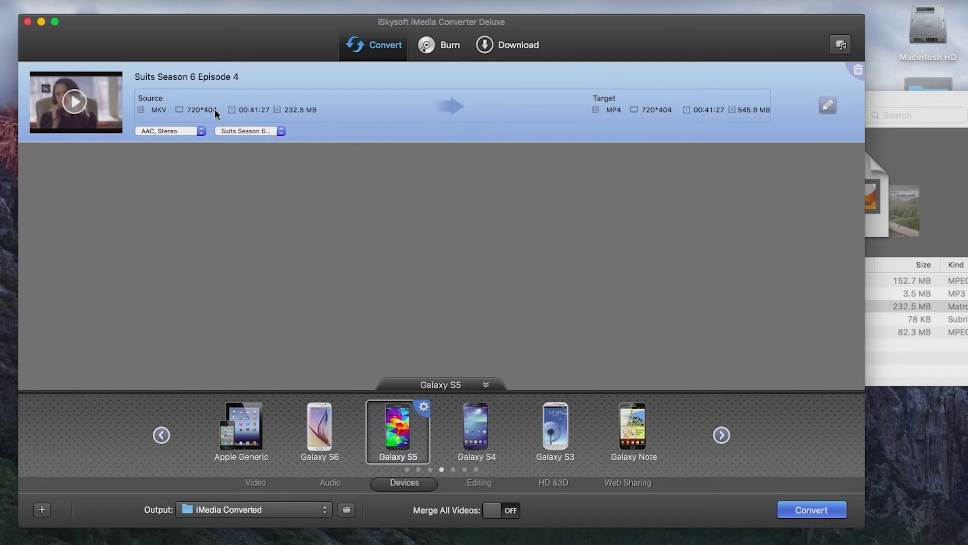
# Locate the Suits Season 6 Episode 4.srt subtitle file in the iMedia Converter folder.
pyautogui.click(885, 105)
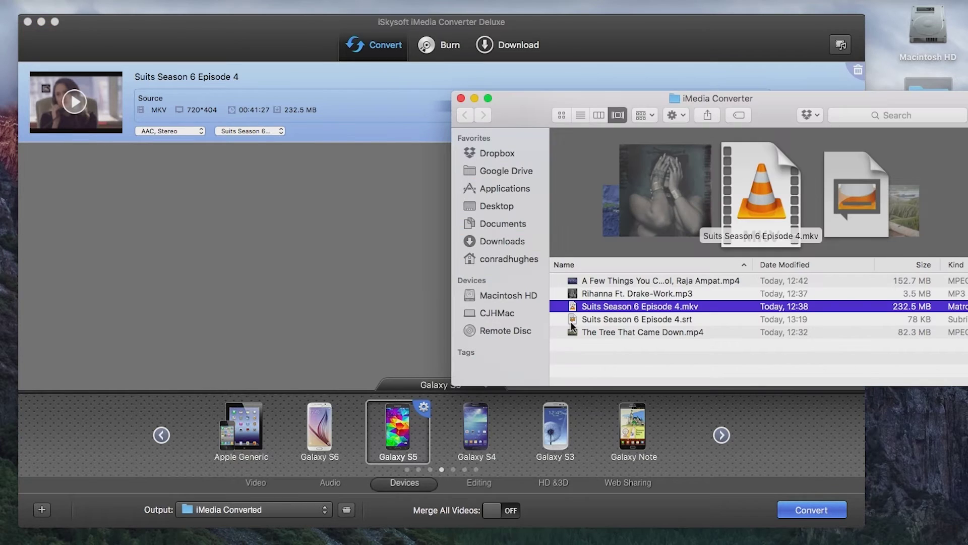
pyautogui.click(627, 318)
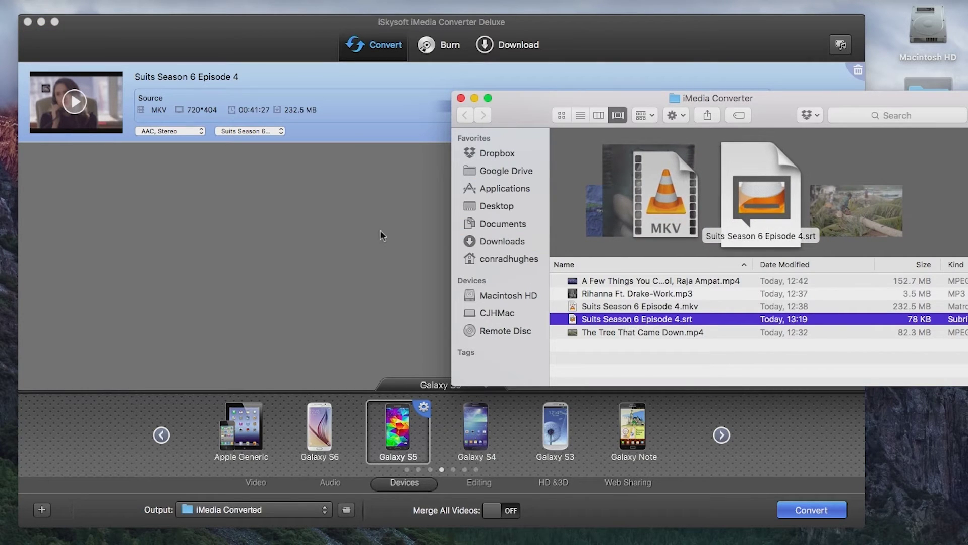
pyautogui.click(299, 251)
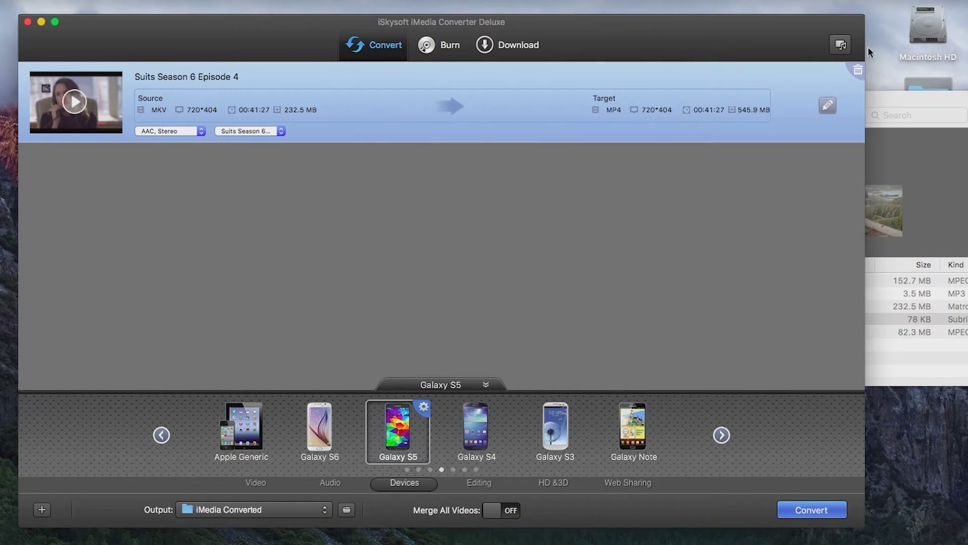
# Open the episode's editor, pause the preview, and choose Load Subtitle from the Subtitle menu.
pyautogui.click(826, 109)
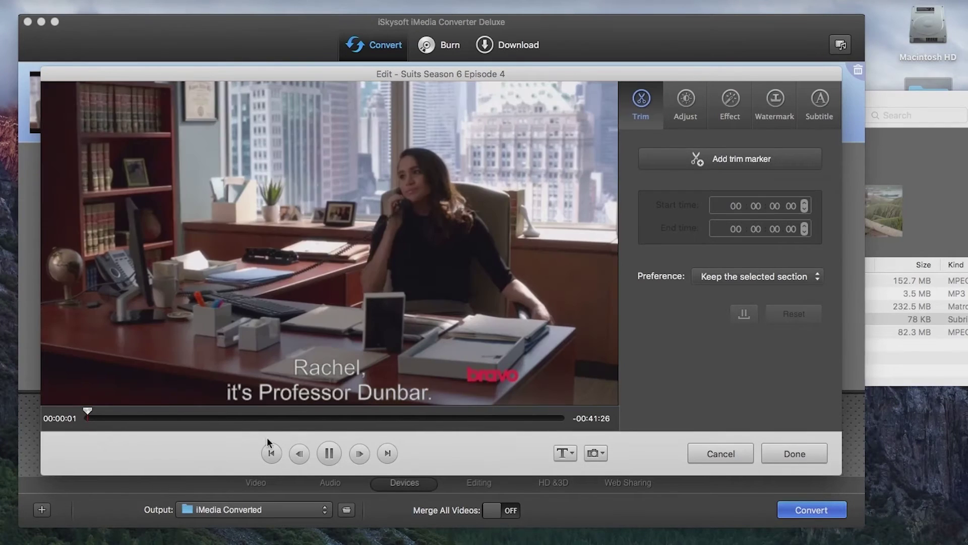
pyautogui.click(329, 454)
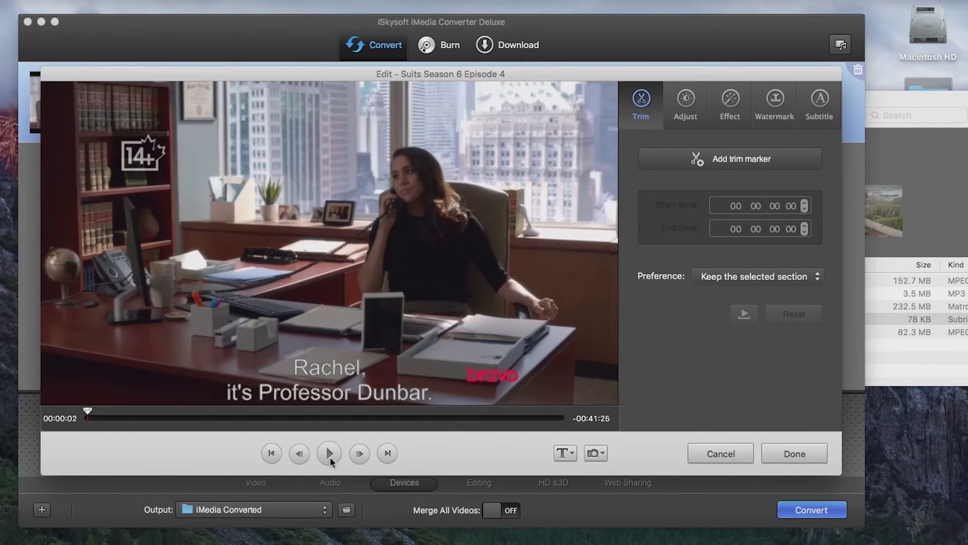
pyautogui.click(821, 102)
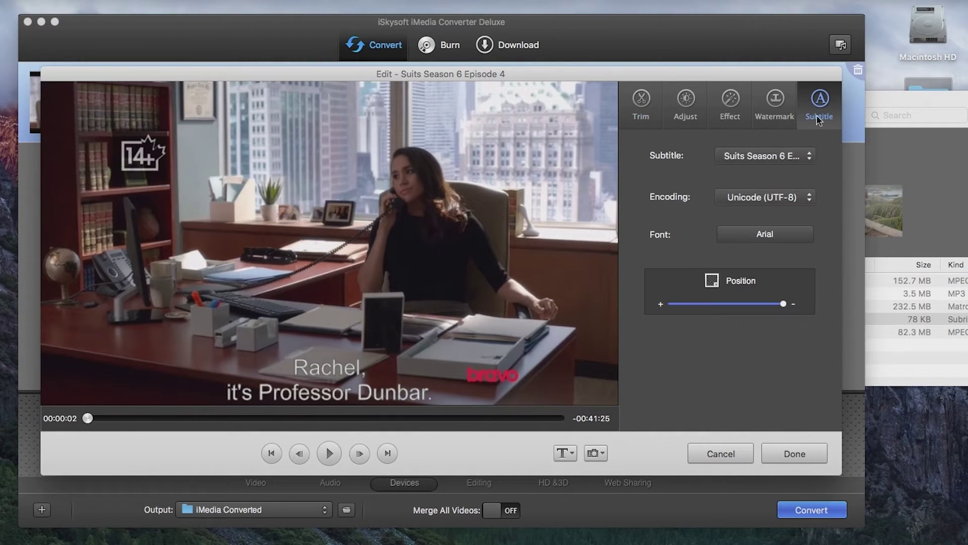
pyautogui.click(790, 158)
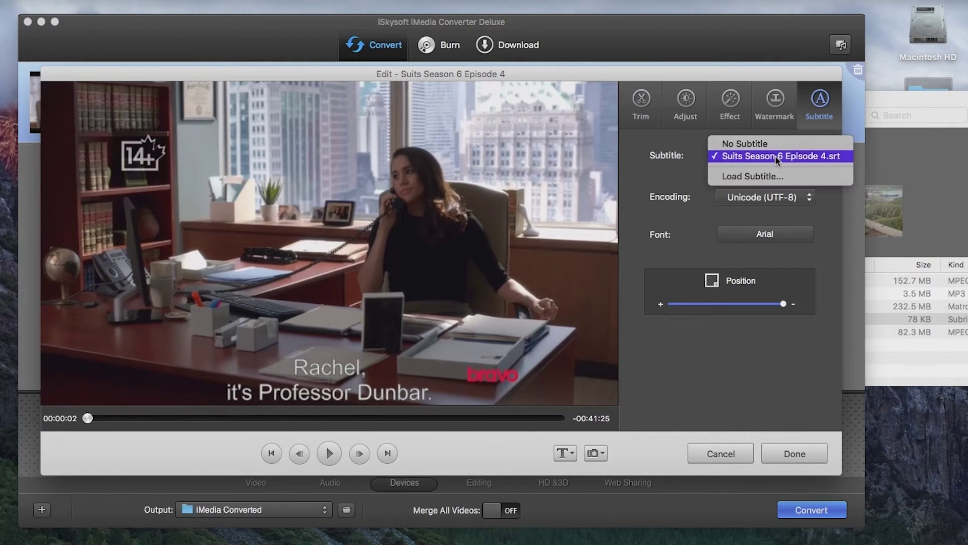
pyautogui.click(749, 178)
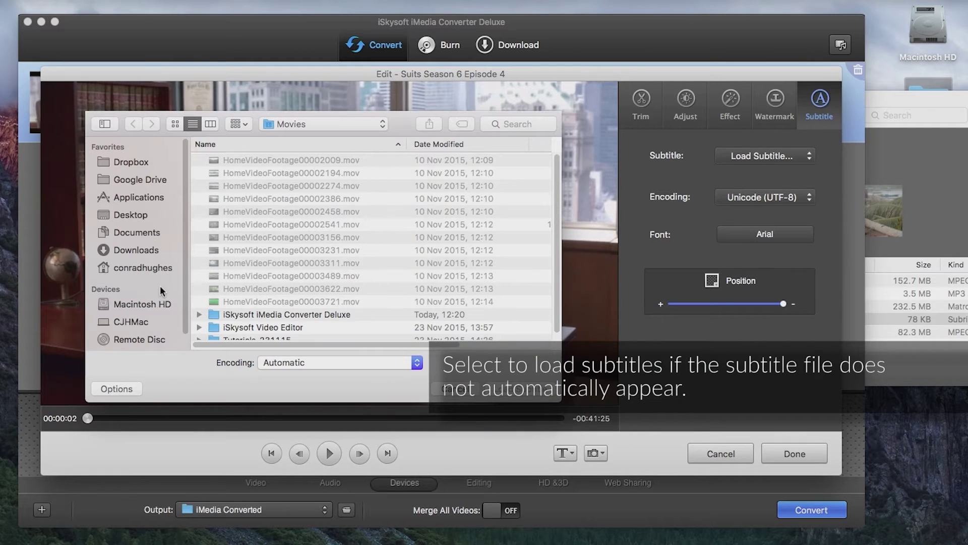
# Load Suits Season 6 Episode 4.srt from the Desktop's iMedia Converter folder as subtitles.
pyautogui.click(120, 216)
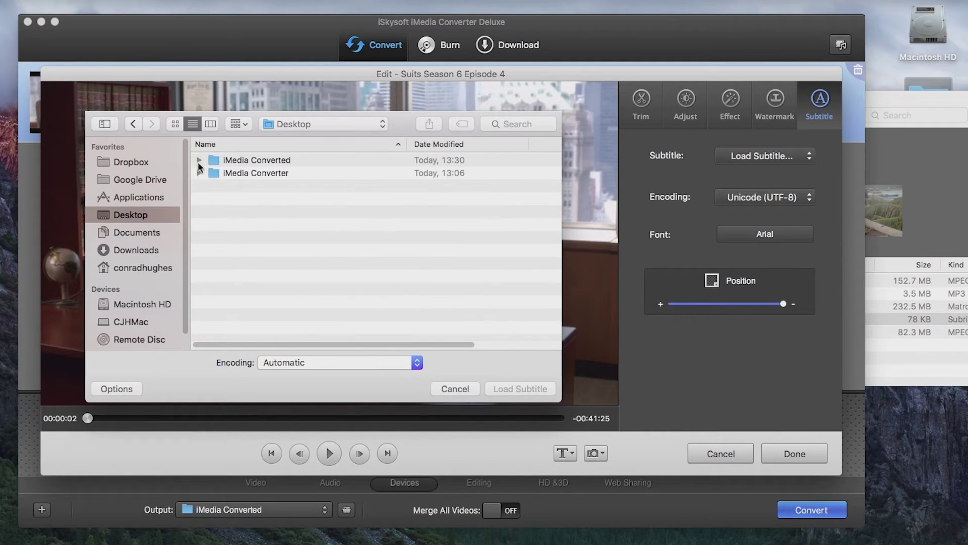
pyautogui.click(198, 160)
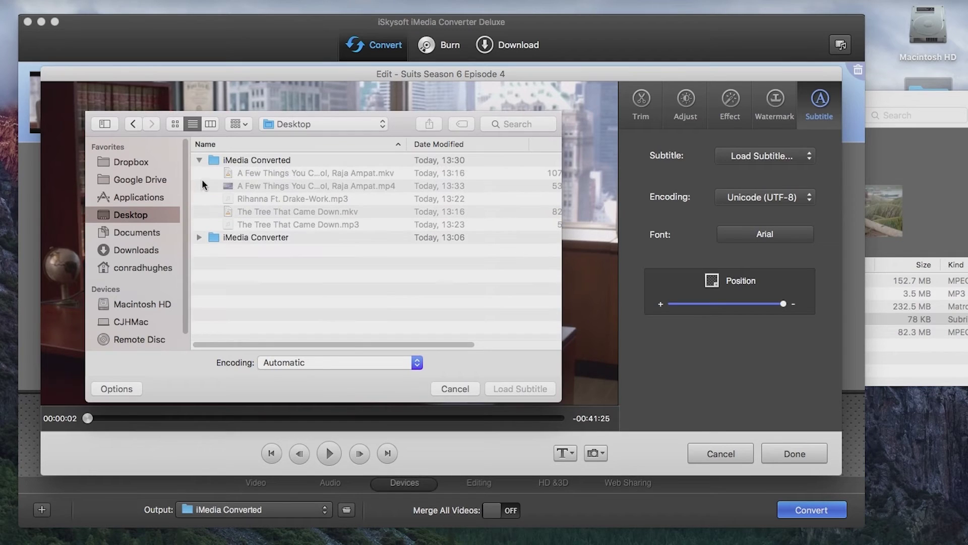
pyautogui.click(199, 237)
pyautogui.doubleClick(265, 289)
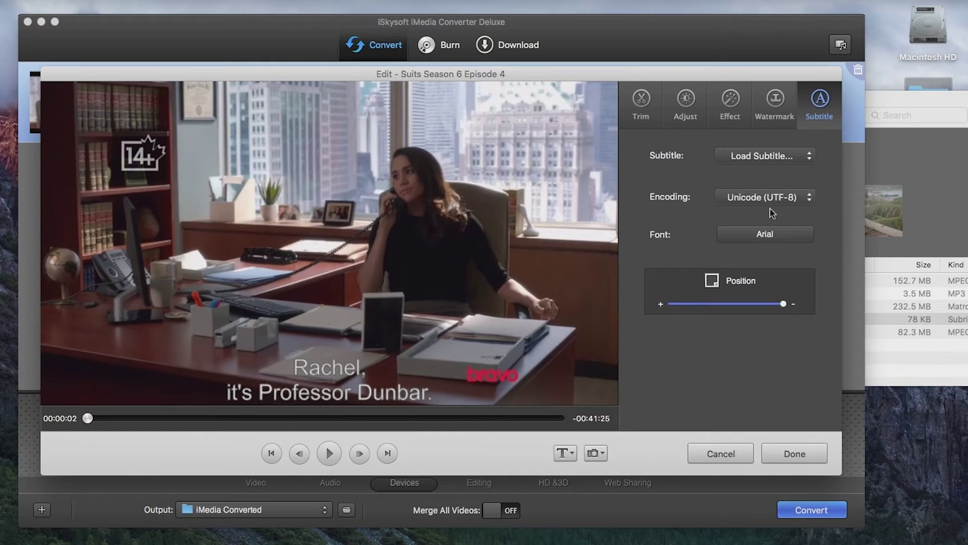
pyautogui.click(754, 204)
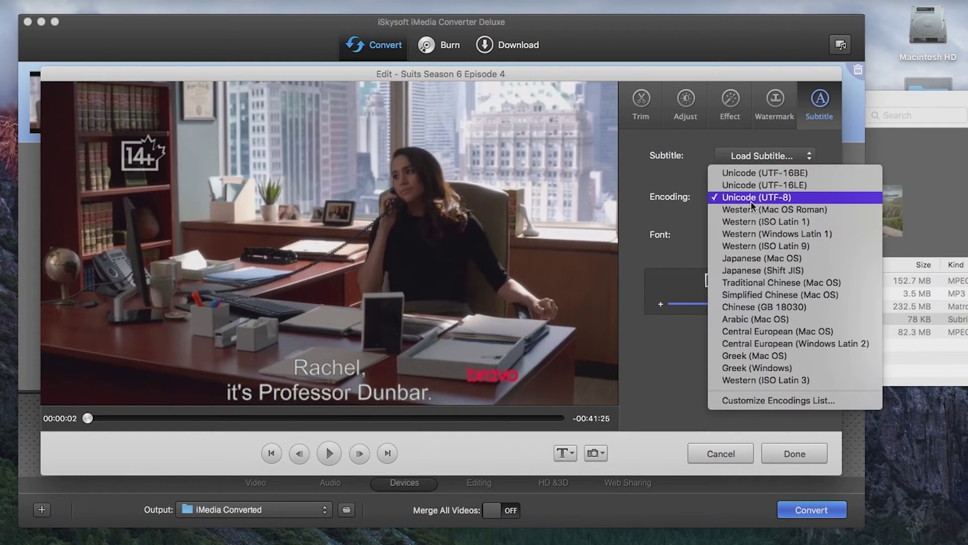
pyautogui.click(741, 172)
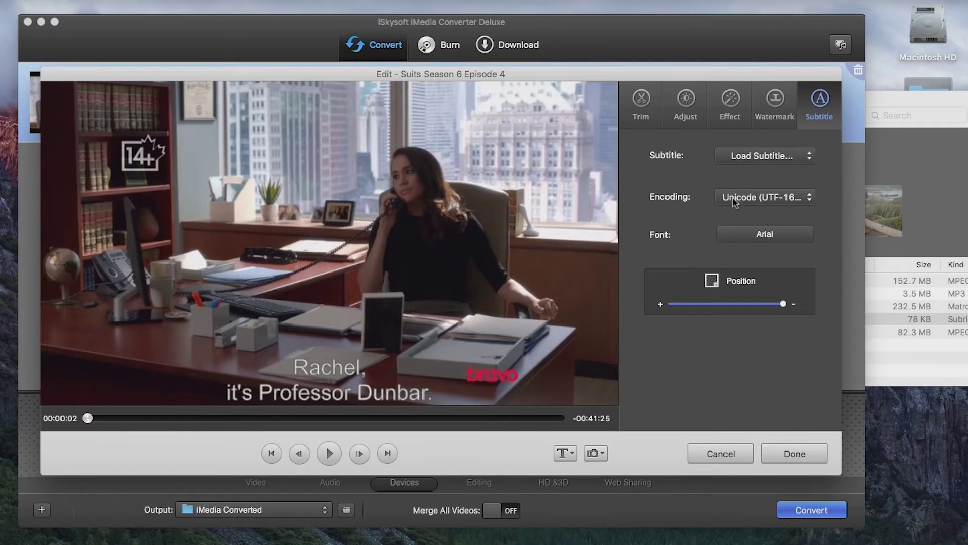
pyautogui.click(734, 199)
pyautogui.scroll(-2, 749, 293)
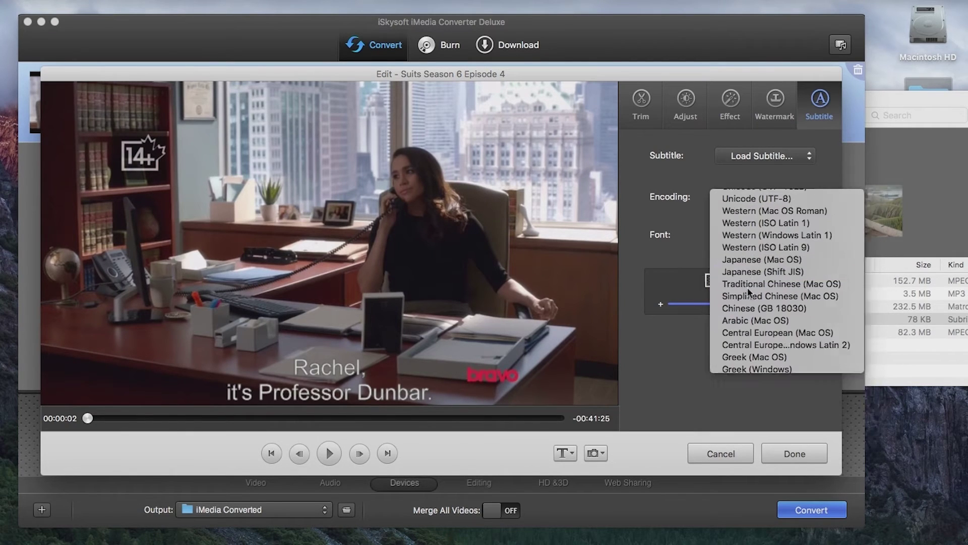
pyautogui.scroll(3, 750, 292)
pyautogui.click(749, 293)
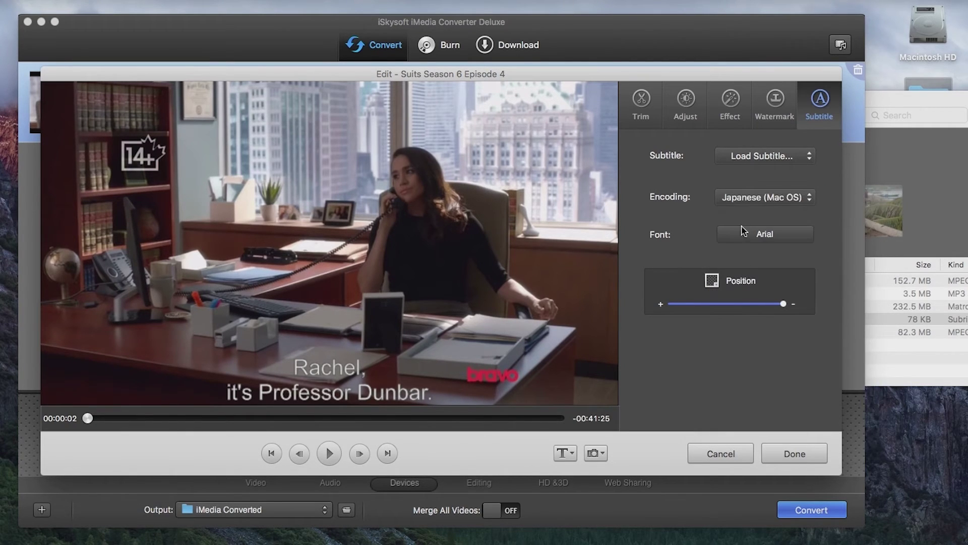
pyautogui.click(727, 199)
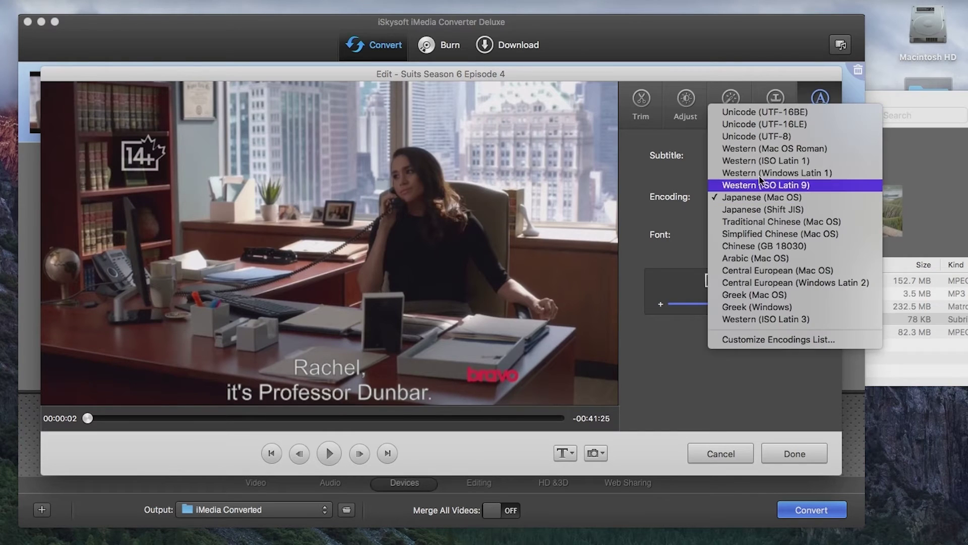
pyautogui.click(739, 134)
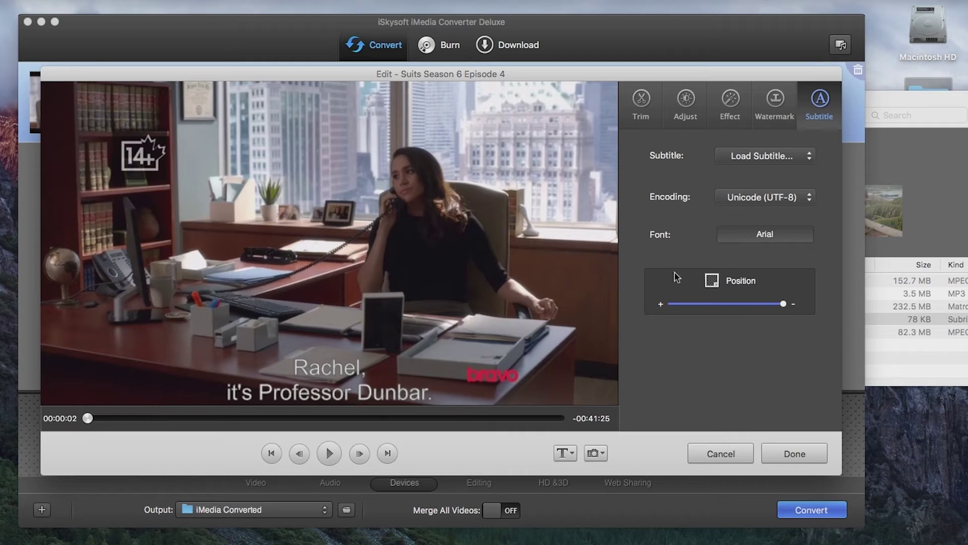
# Preview Arial, Avenir, Cochin, Comic Sans MS and Courier fonts on the subtitles.
pyautogui.click(777, 234)
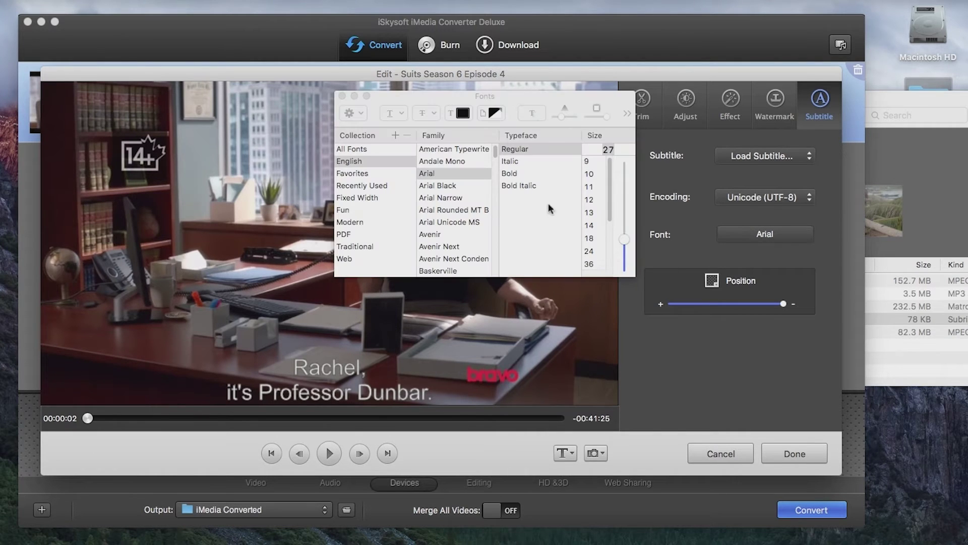
pyautogui.click(437, 185)
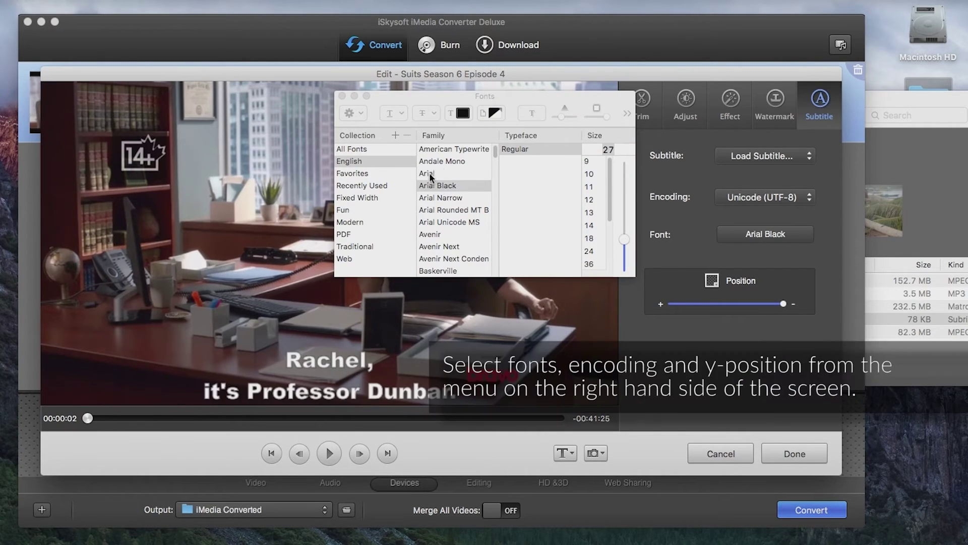
pyautogui.click(429, 173)
pyautogui.click(432, 210)
pyautogui.click(447, 221)
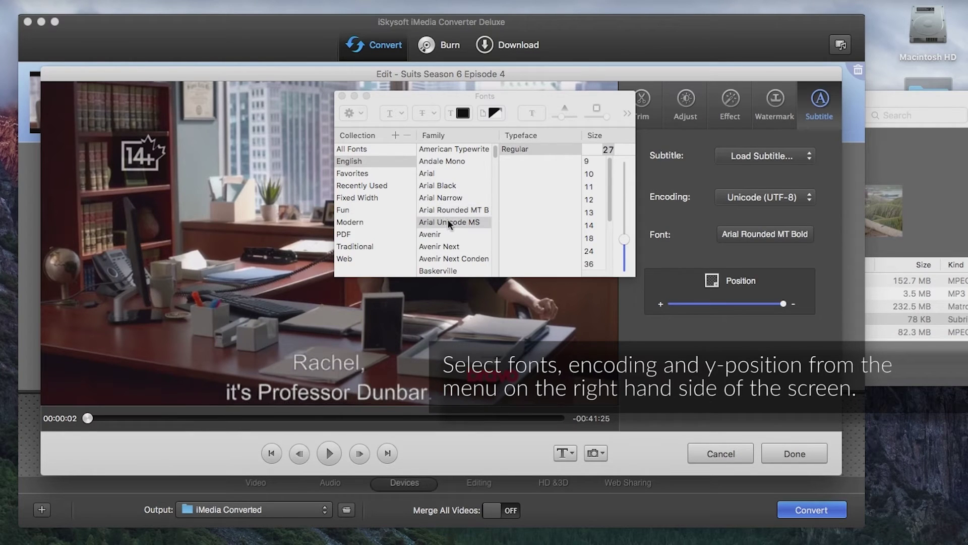
pyautogui.click(437, 235)
pyautogui.click(441, 247)
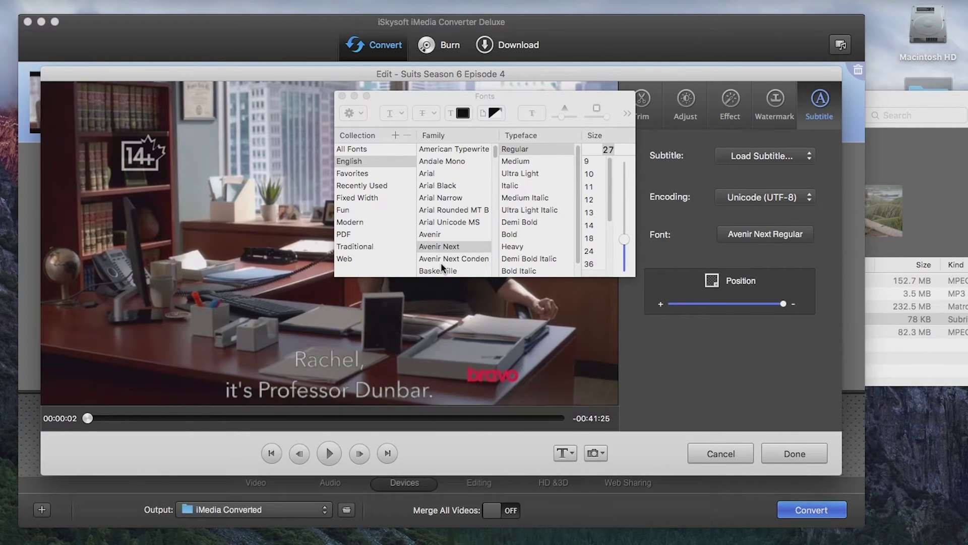
pyautogui.click(441, 263)
pyautogui.scroll(-10, 461, 243)
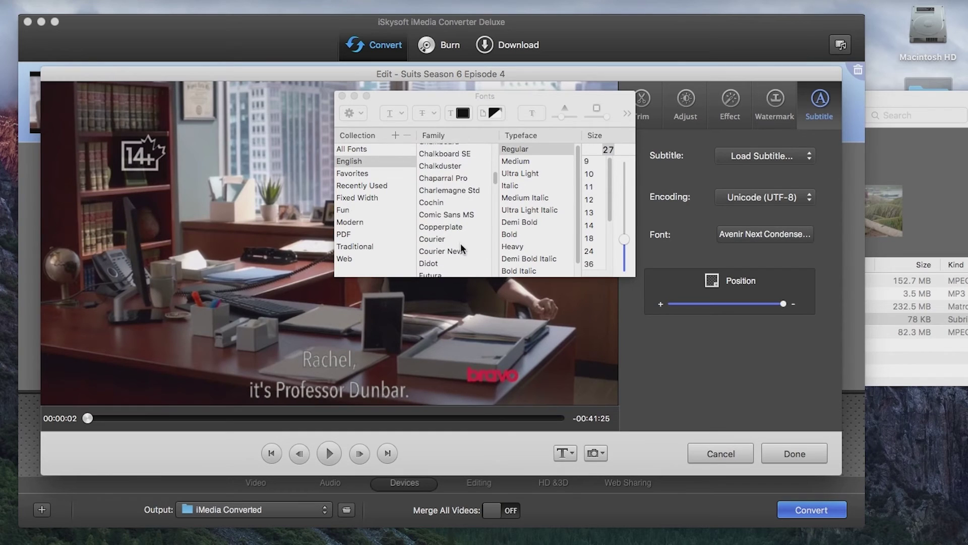
pyautogui.click(435, 203)
pyautogui.click(433, 214)
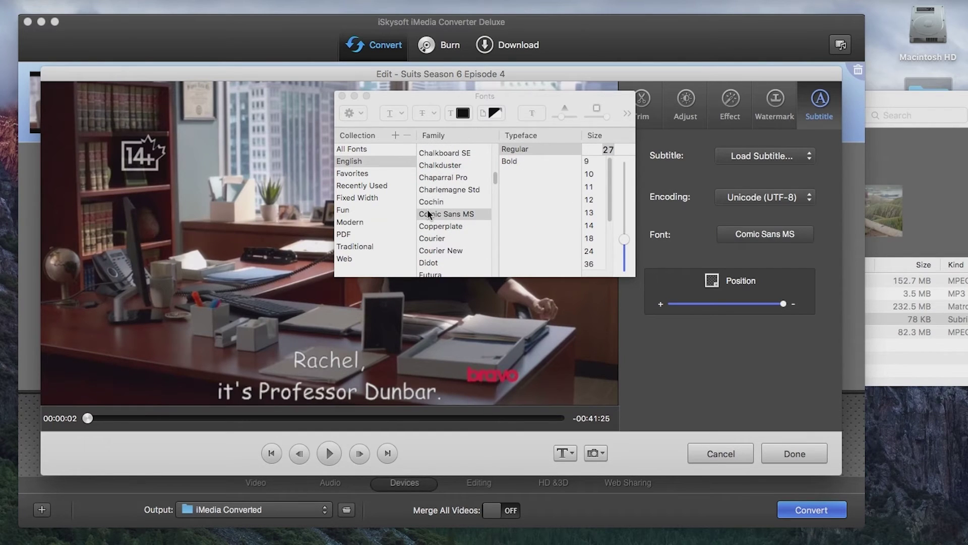
pyautogui.click(431, 250)
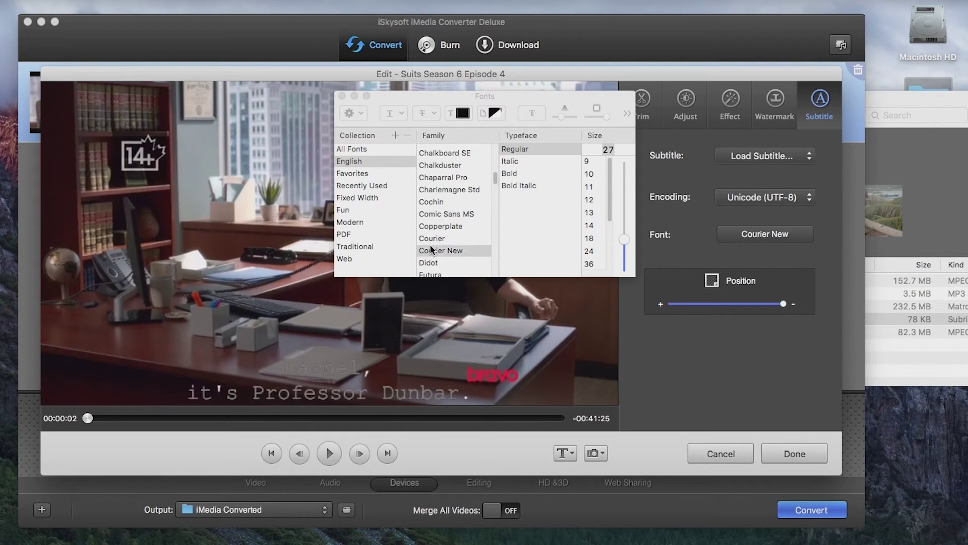
pyautogui.click(432, 239)
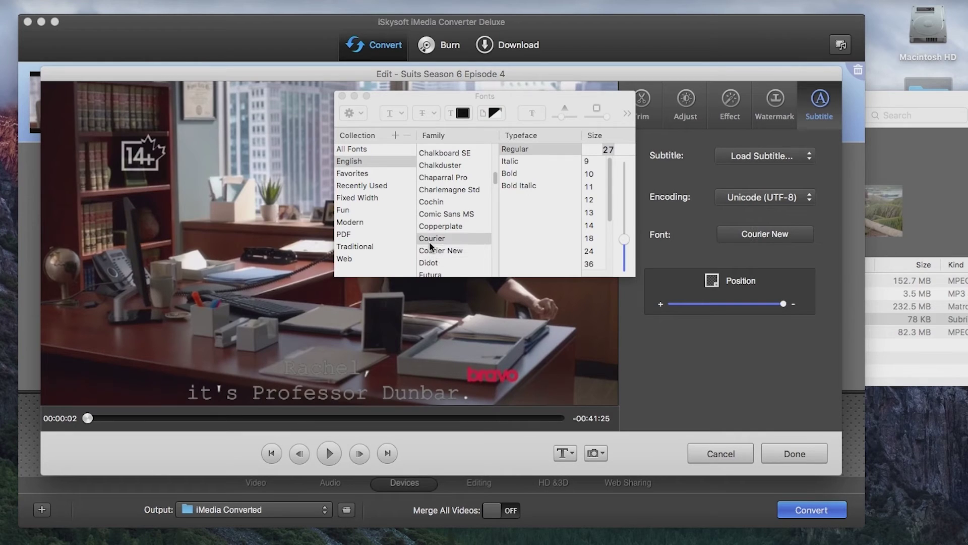
# Set the subtitle font to Futura Medium after previewing its italic and condensed variants.
pyautogui.click(424, 275)
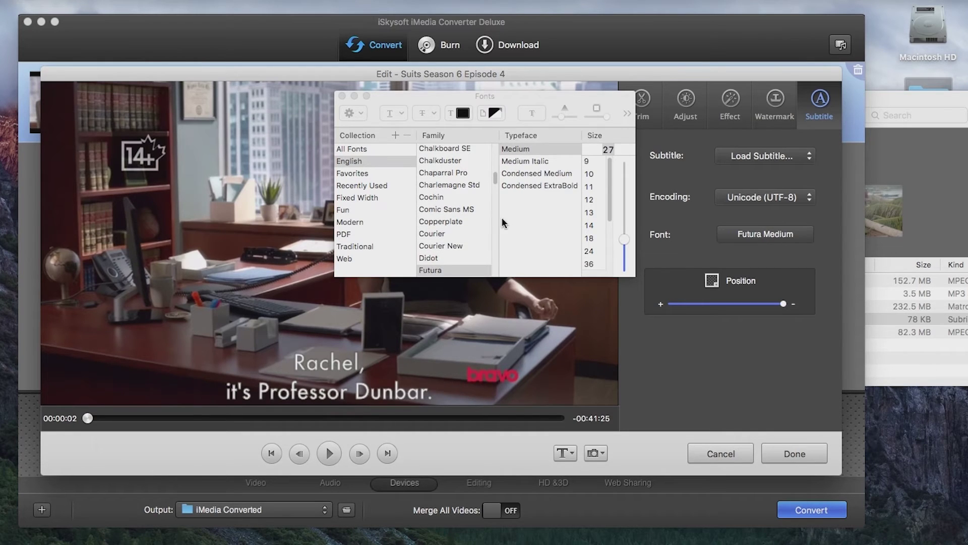
pyautogui.click(522, 160)
pyautogui.click(513, 149)
pyautogui.click(516, 175)
pyautogui.click(513, 147)
pyautogui.click(342, 96)
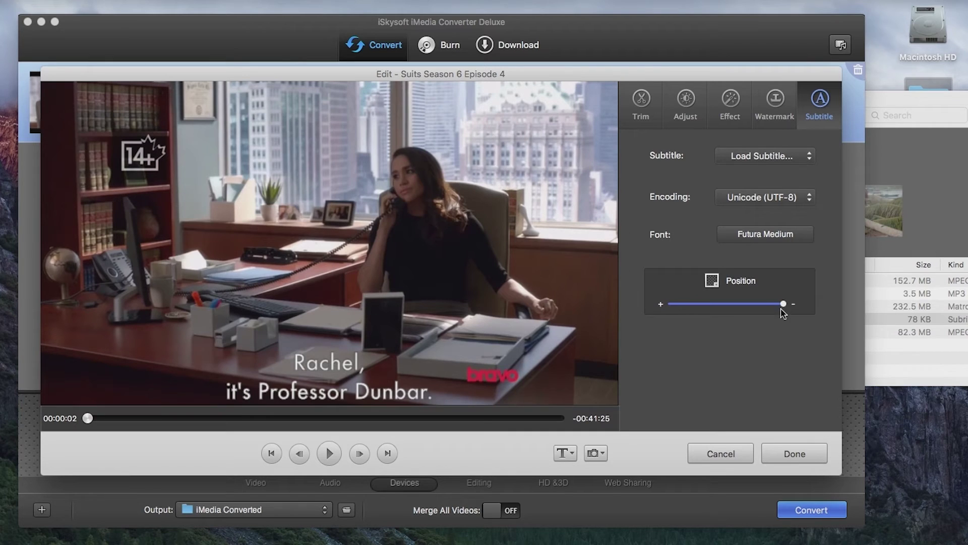
# Nudge the subtitle Position slider up, close the editor, and show the Video format presets.
pyautogui.moveTo(781, 308); pyautogui.dragTo(759, 326)
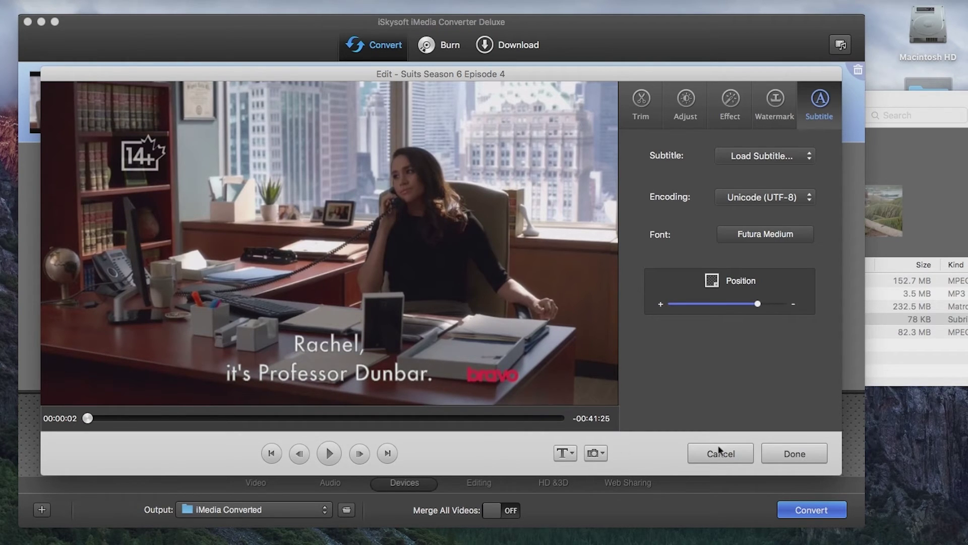
pyautogui.click(785, 454)
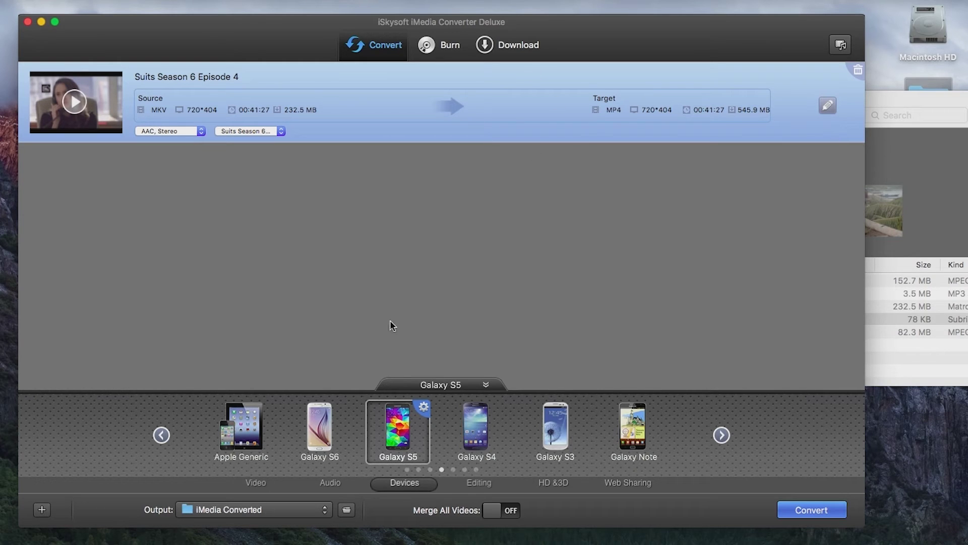
pyautogui.click(255, 482)
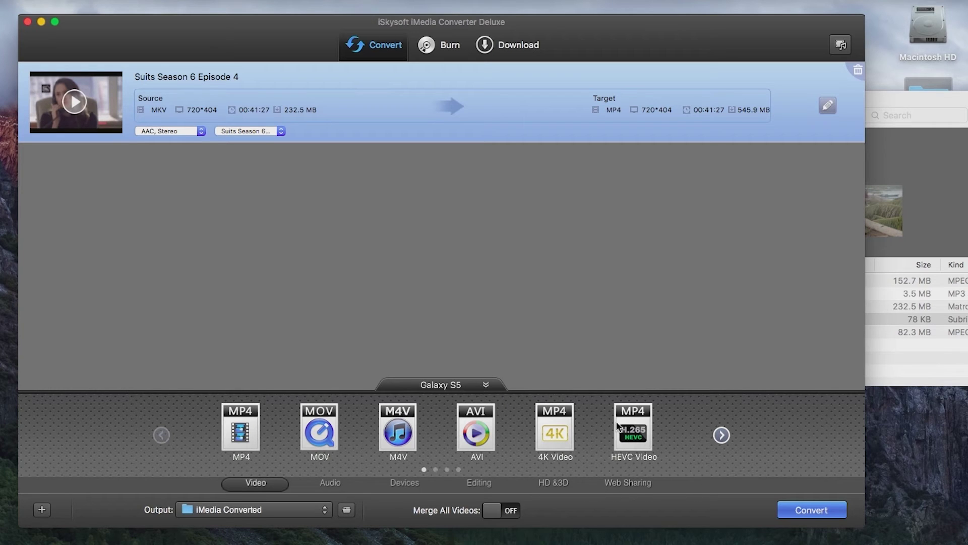
# Choose the MP4 preset and confirm the show name 'Suits Season 6 Episode 4' in metadata.
pyautogui.click(246, 429)
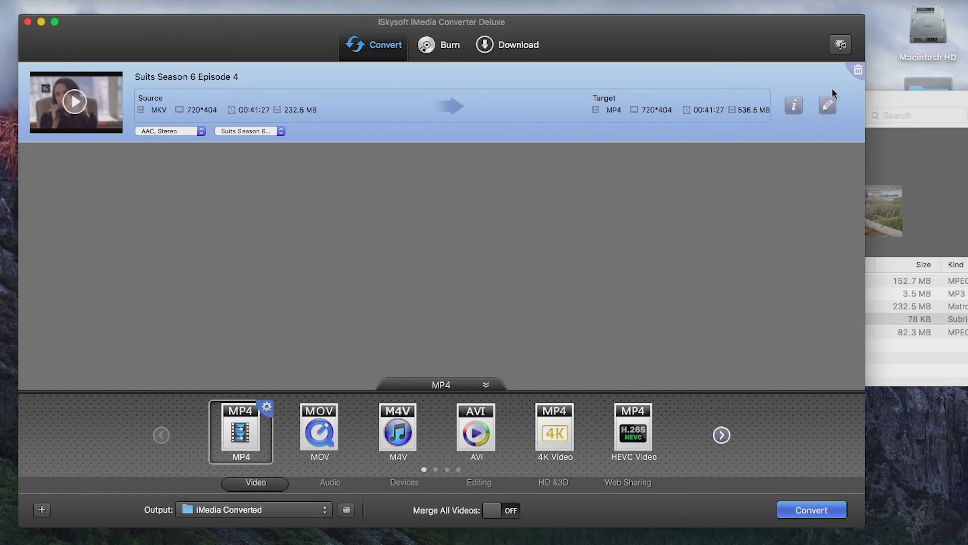
pyautogui.click(795, 105)
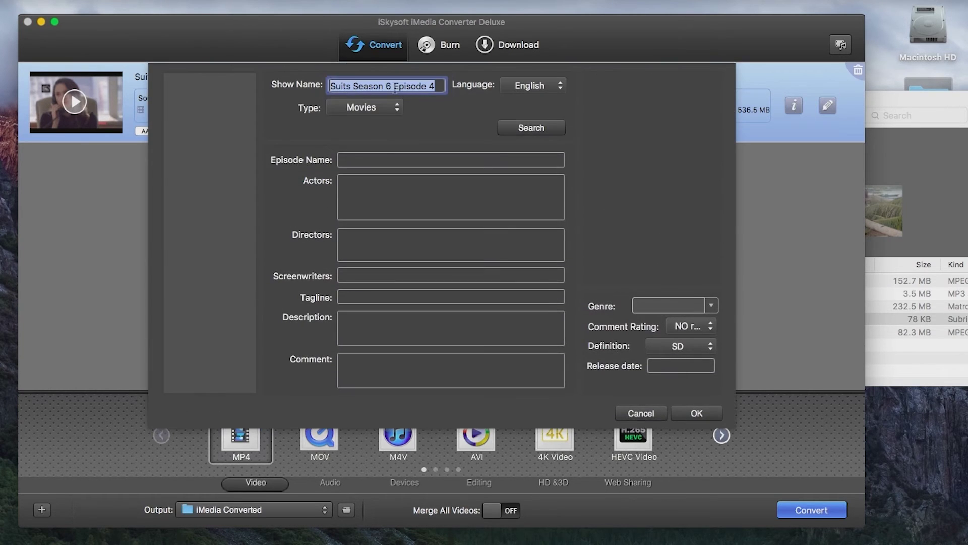
pyautogui.click(434, 87)
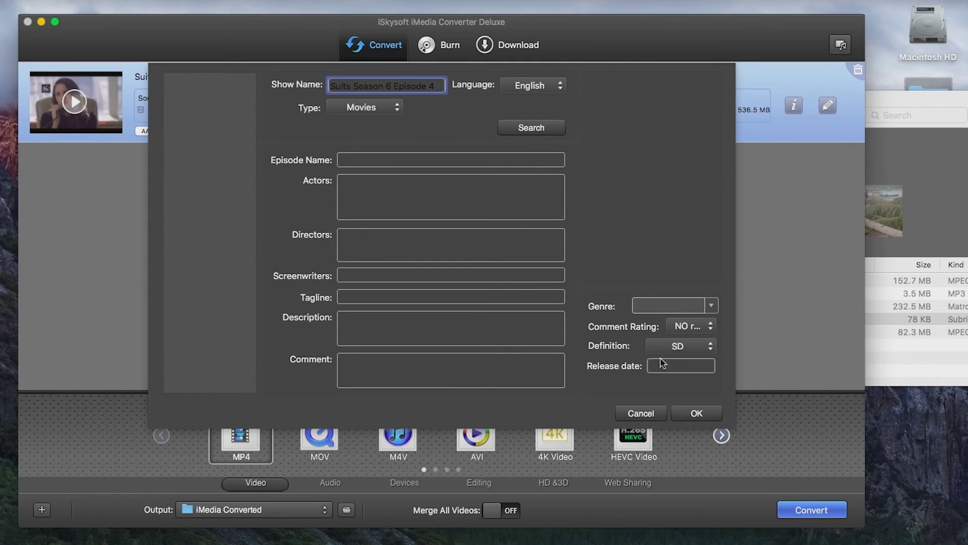
pyautogui.click(700, 413)
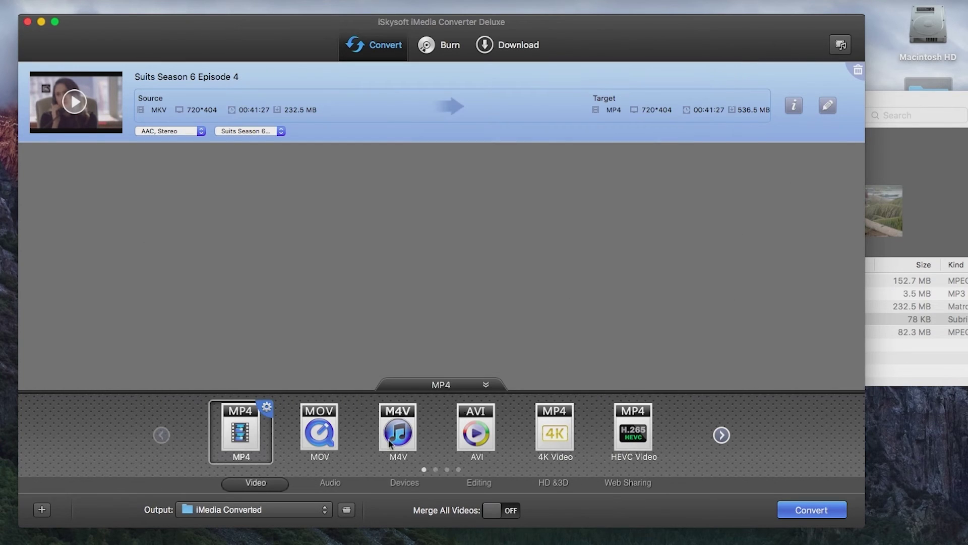
pyautogui.click(294, 515)
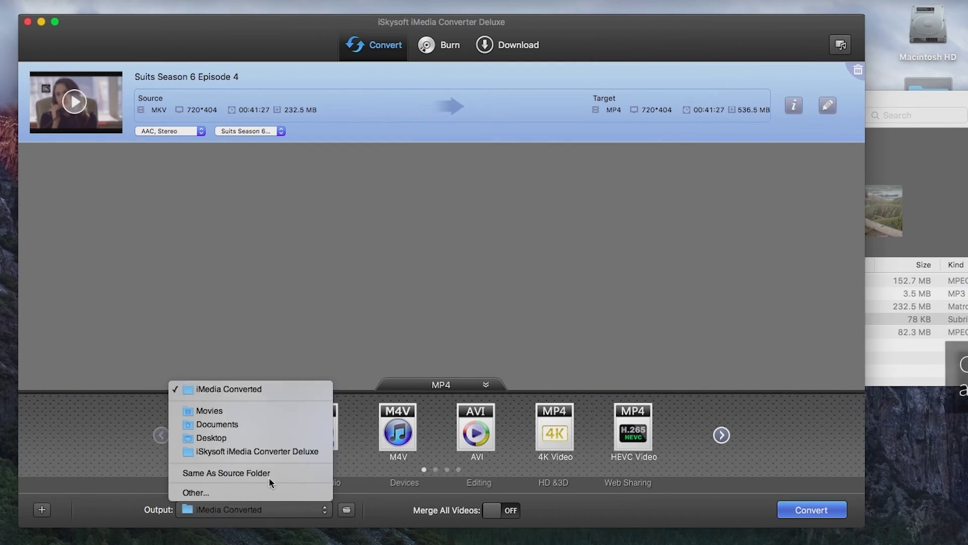
# Keep iMedia Converted as the output folder and start the conversion.
pyautogui.click(227, 393)
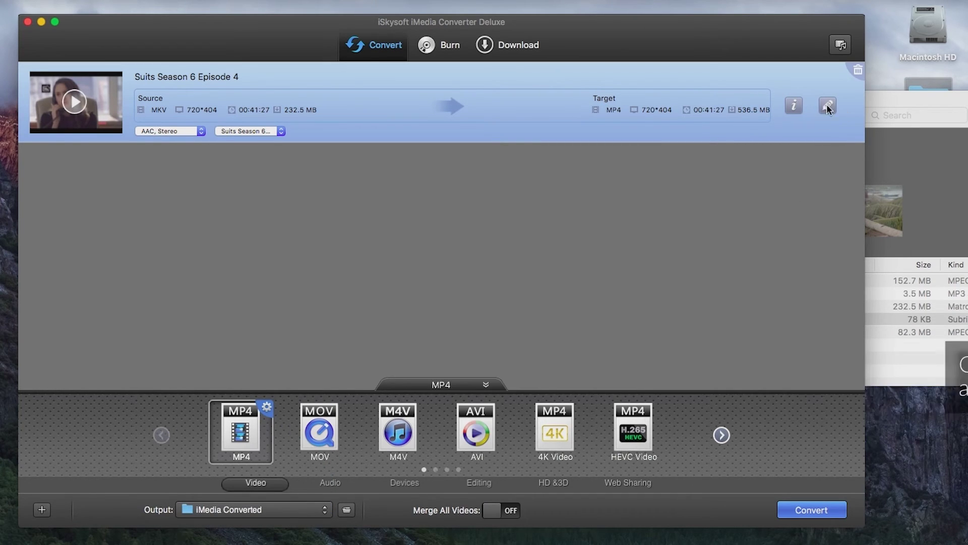
pyautogui.click(807, 511)
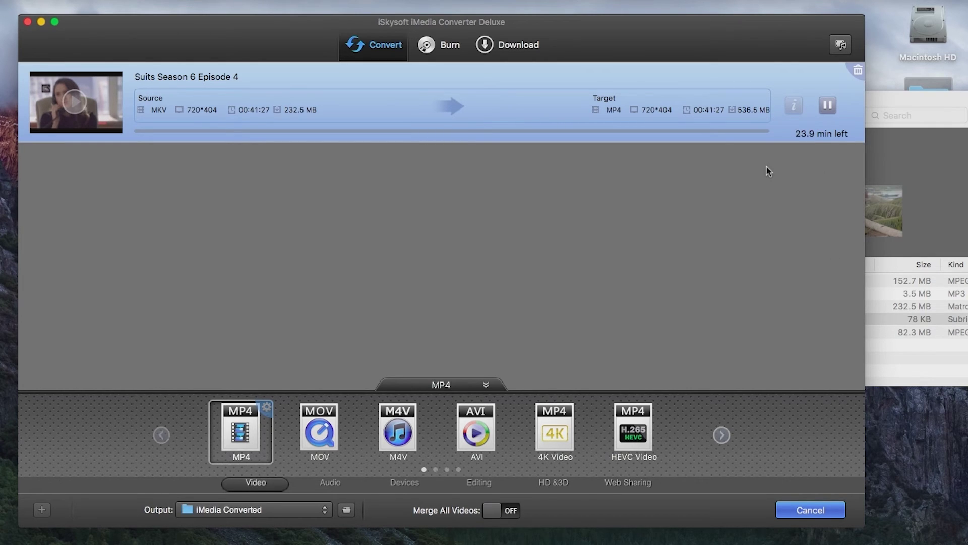
# Close the iMedia Converter window and open Suits Season 6 Episode 4.mp4 from iMedia Converted.
pyautogui.click(888, 99)
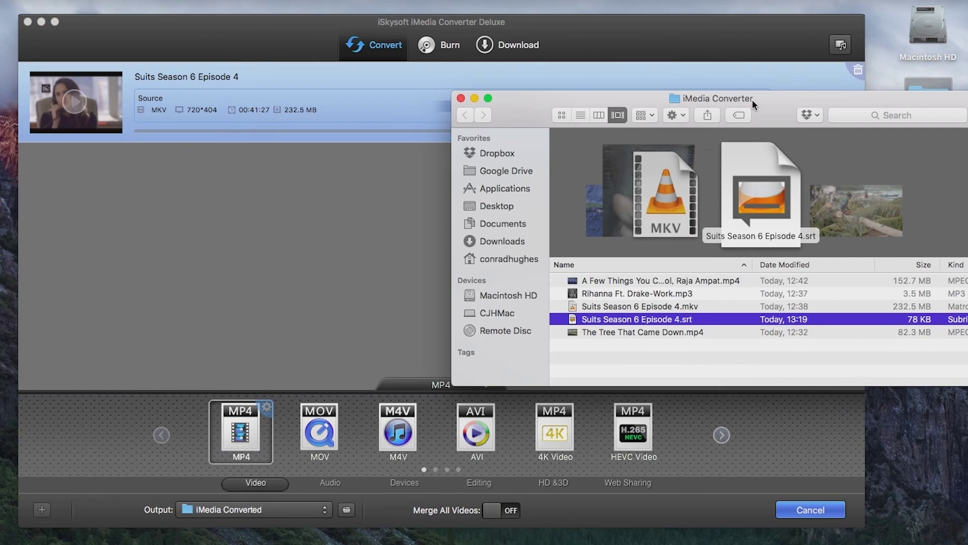
pyautogui.moveTo(585, 107); pyautogui.dragTo(594, 207)
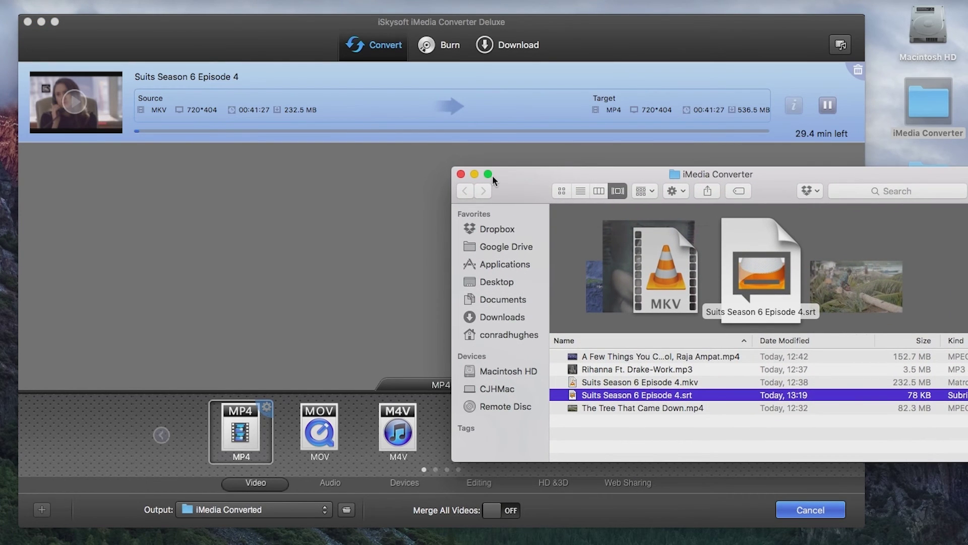
pyautogui.click(461, 173)
pyautogui.doubleClick(941, 207)
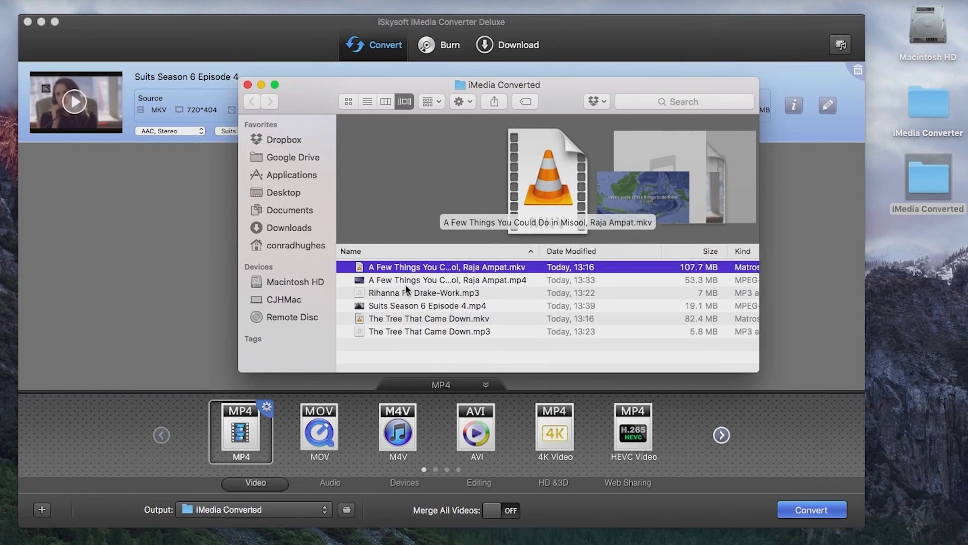
pyautogui.click(391, 306)
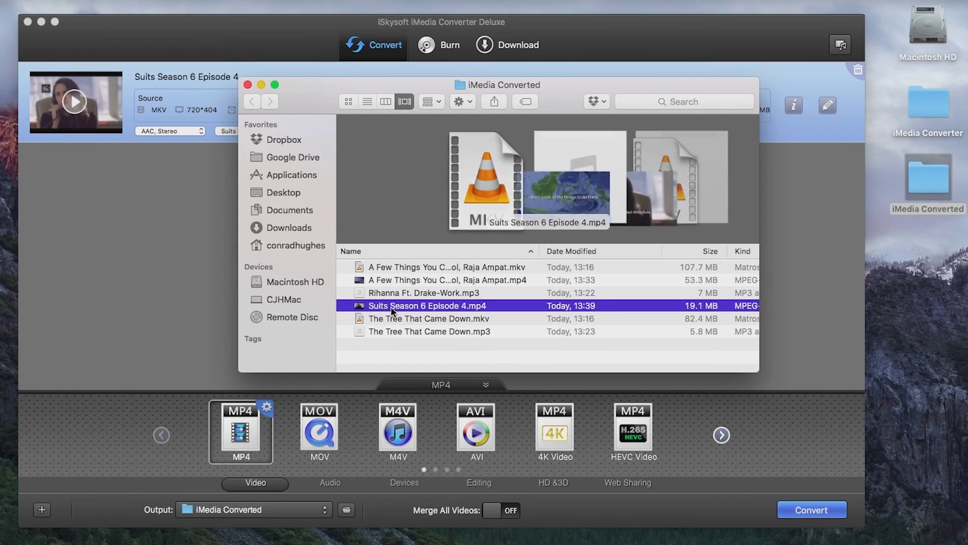
pyautogui.doubleClick(392, 307)
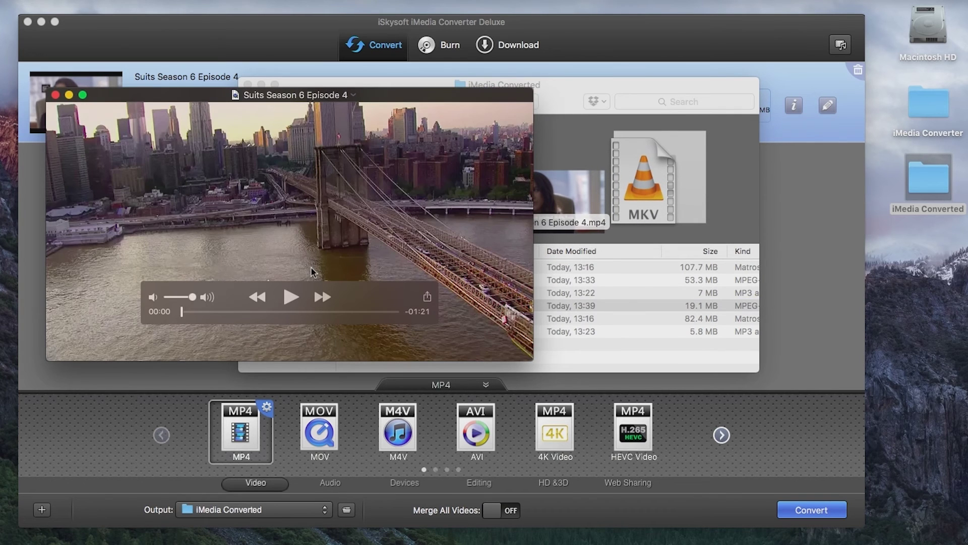
# Play the converted episode muted in QuickTime to check the Futura subtitles, then close it.
pyautogui.click(291, 298)
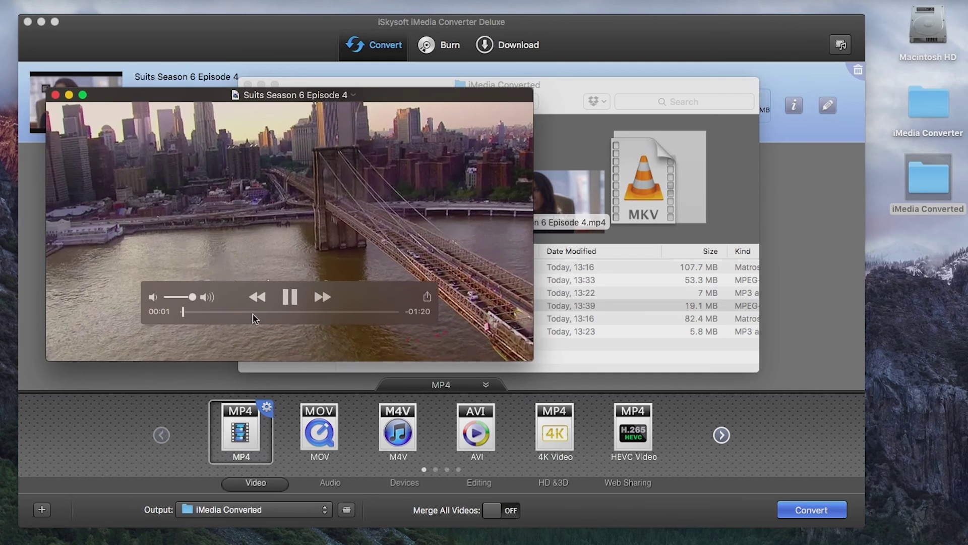
pyautogui.click(291, 298)
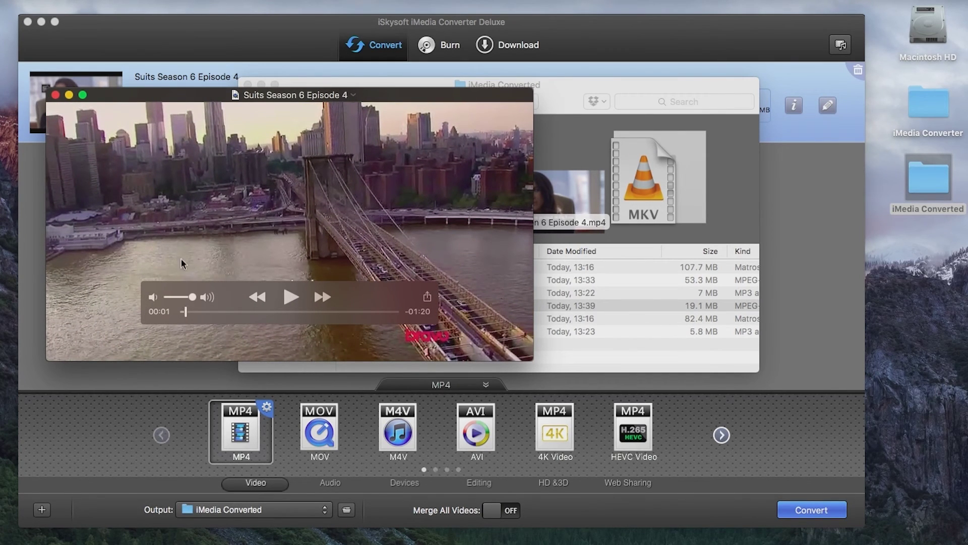
pyautogui.moveTo(181, 297); pyautogui.dragTo(121, 293)
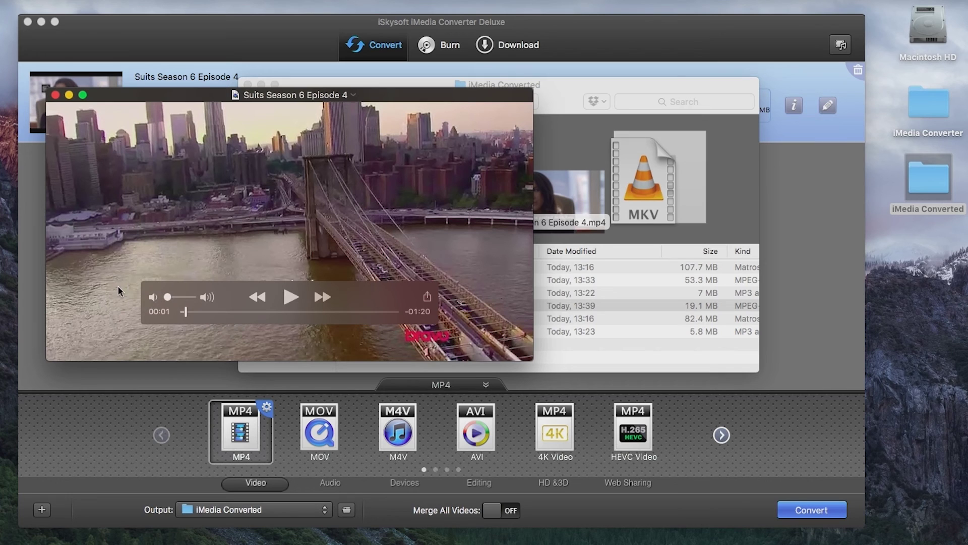
pyautogui.click(291, 296)
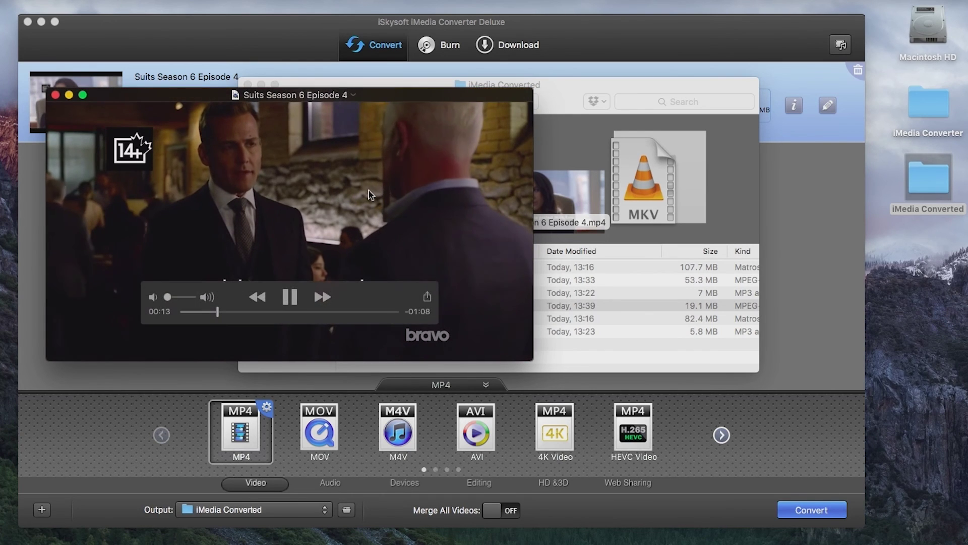
pyautogui.click(293, 297)
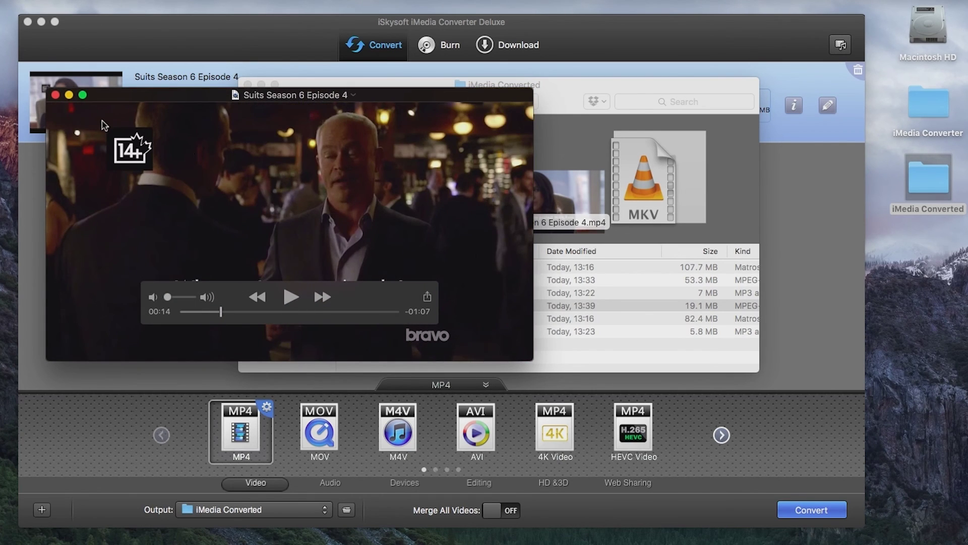
pyautogui.click(55, 95)
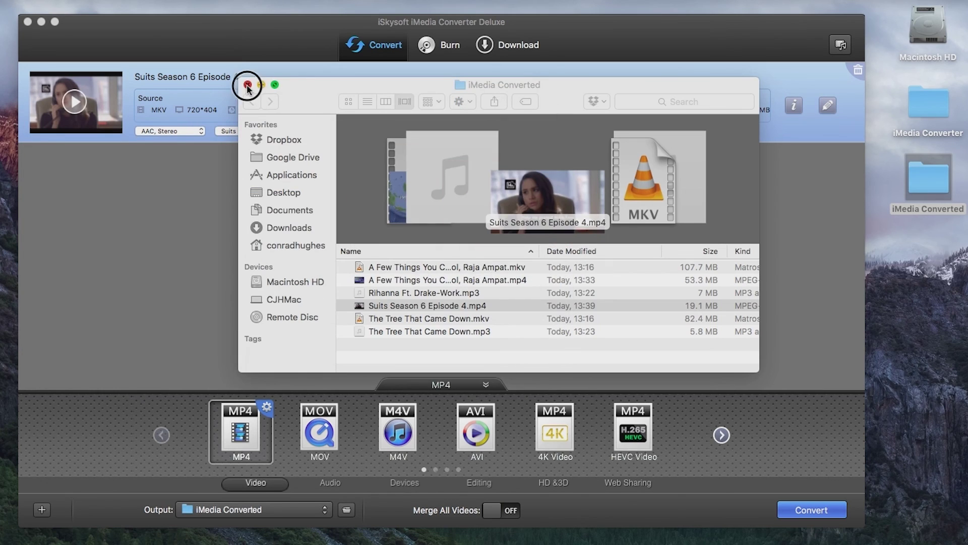
# Close the iMedia Converted Finder window.
pyautogui.click(247, 84)
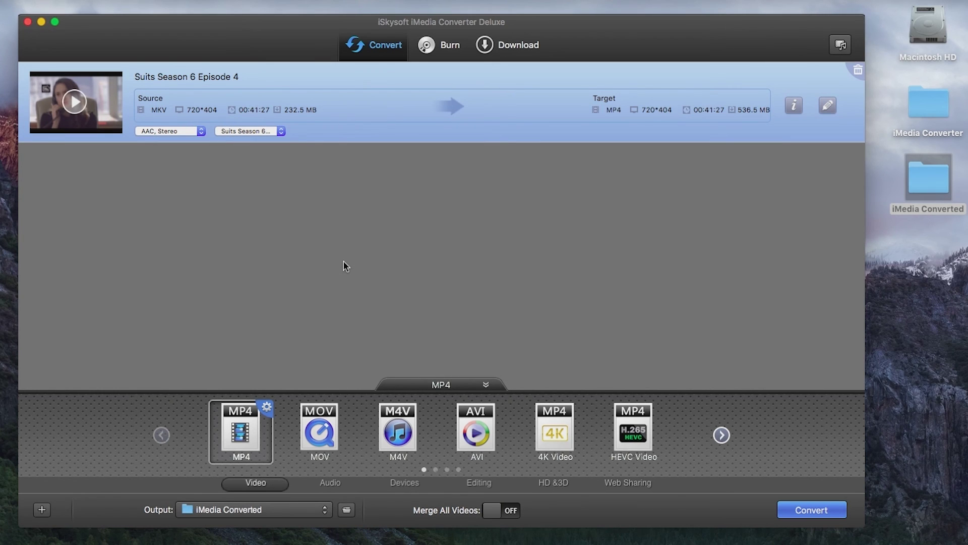